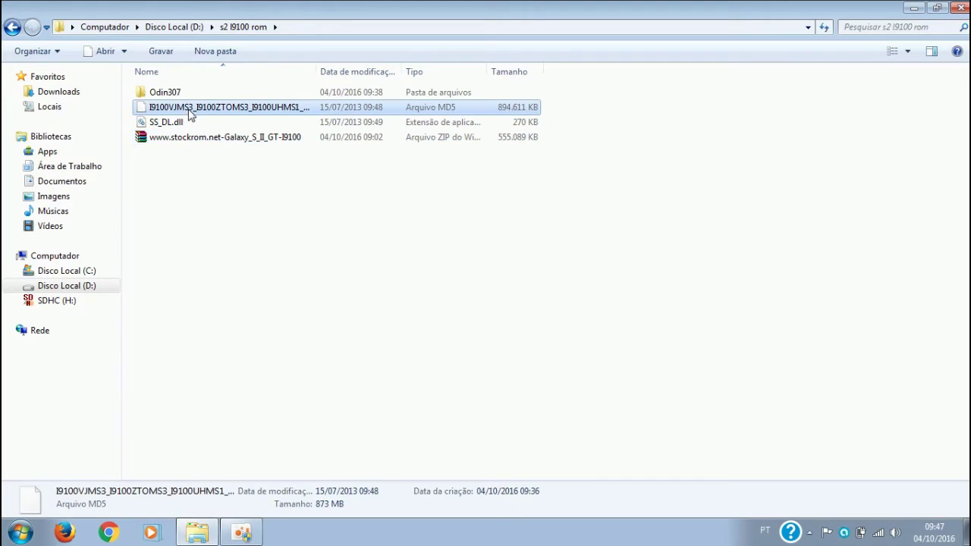
double_click(225, 140)
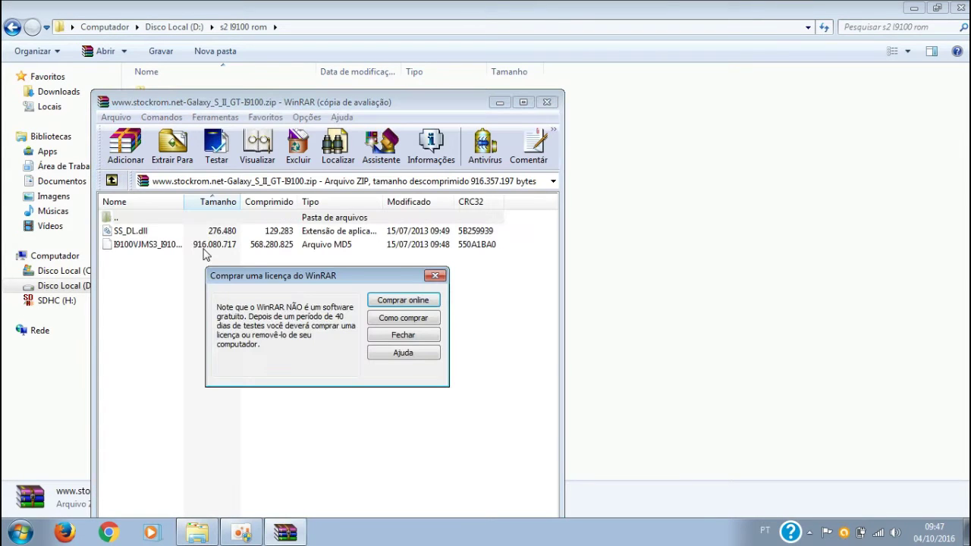
click(436, 276)
click(280, 247)
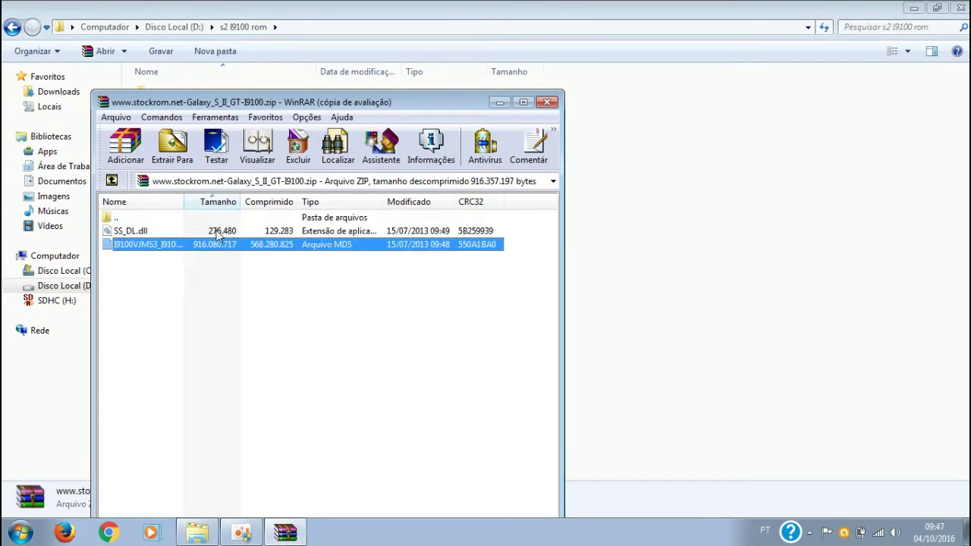
drag(249, 109, 466, 90)
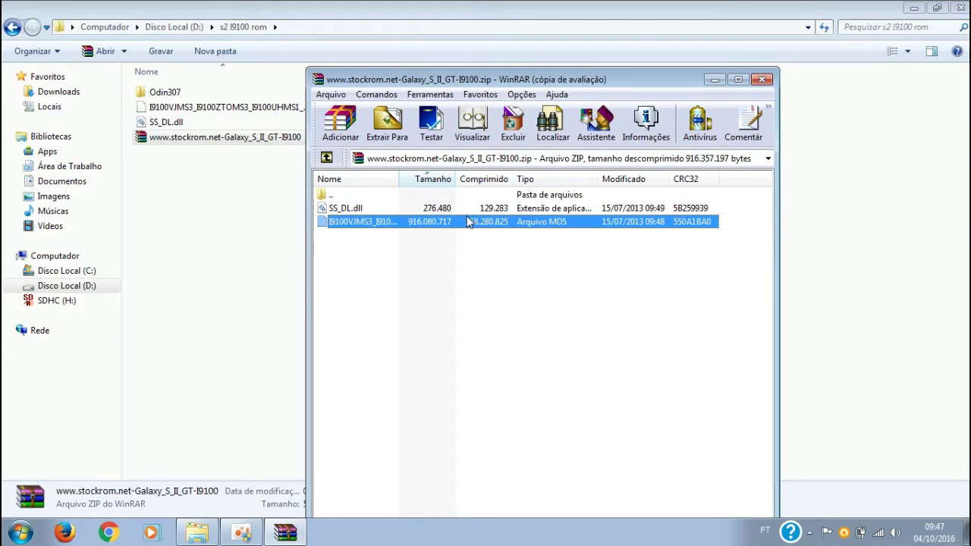
drag(470, 222, 239, 224)
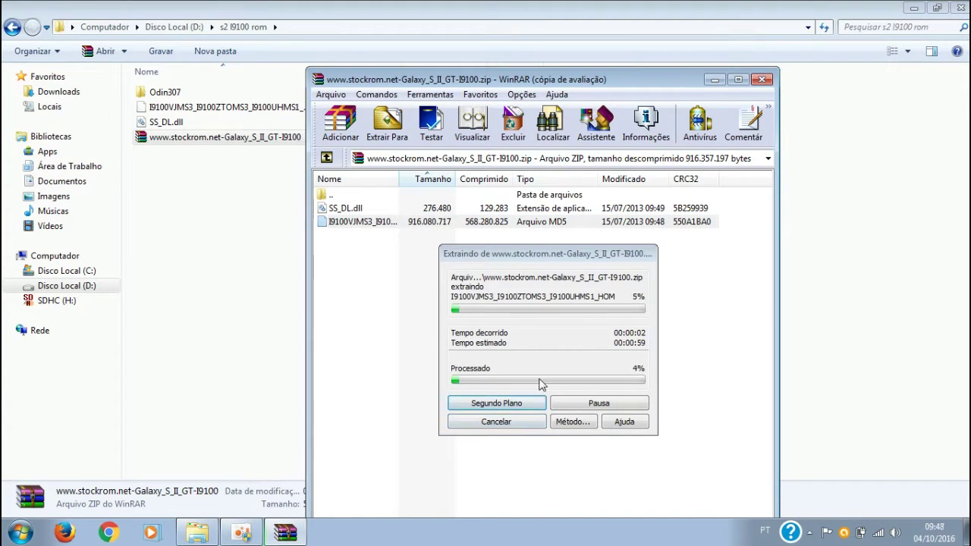
click(511, 423)
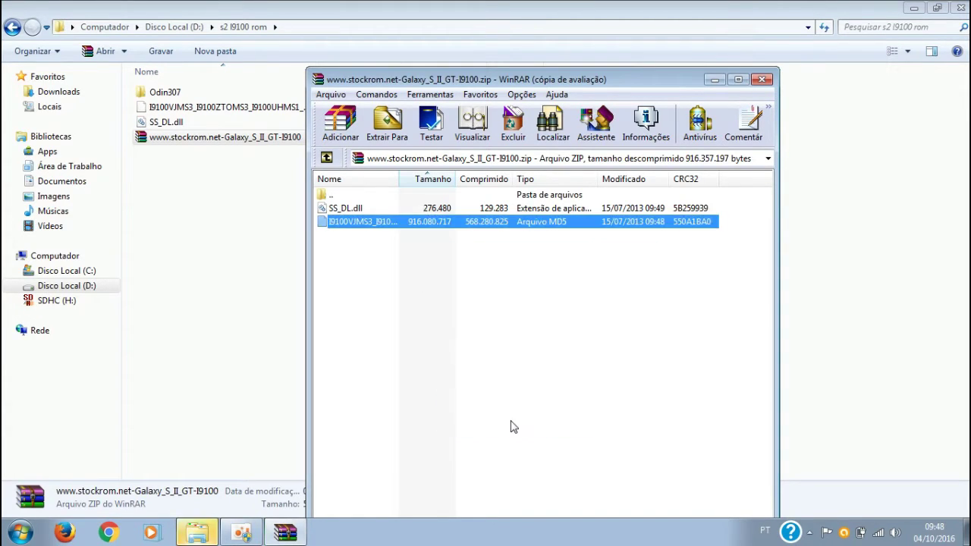
click(762, 81)
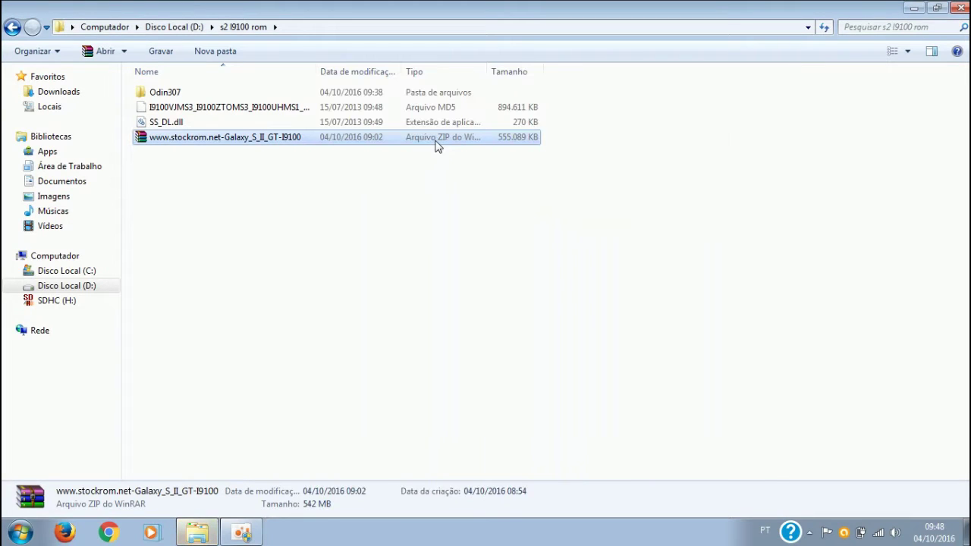
Check the extracted firmware files in the s2 I9100 rom folder and the contents of its Odin307 subfolder.
click(314, 123)
key(shift+Up)
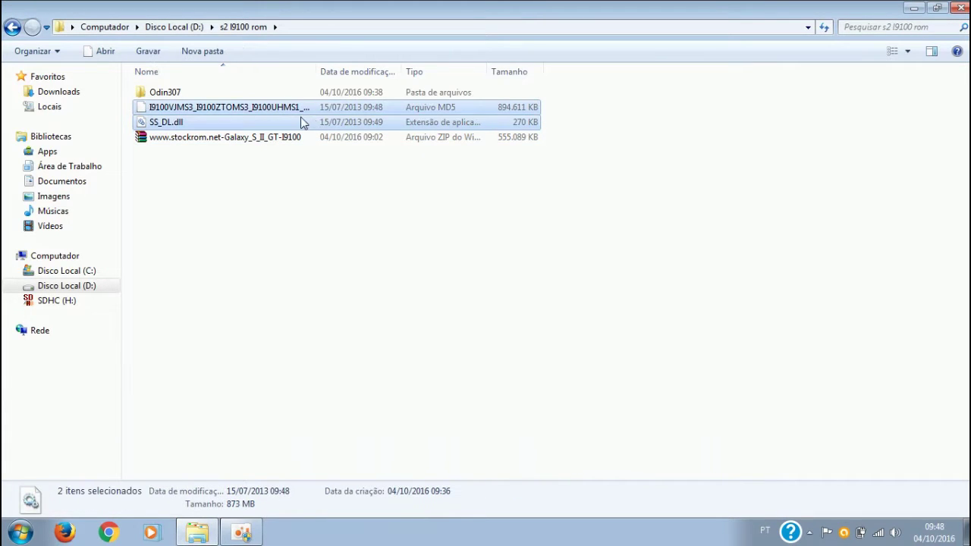
click(186, 92)
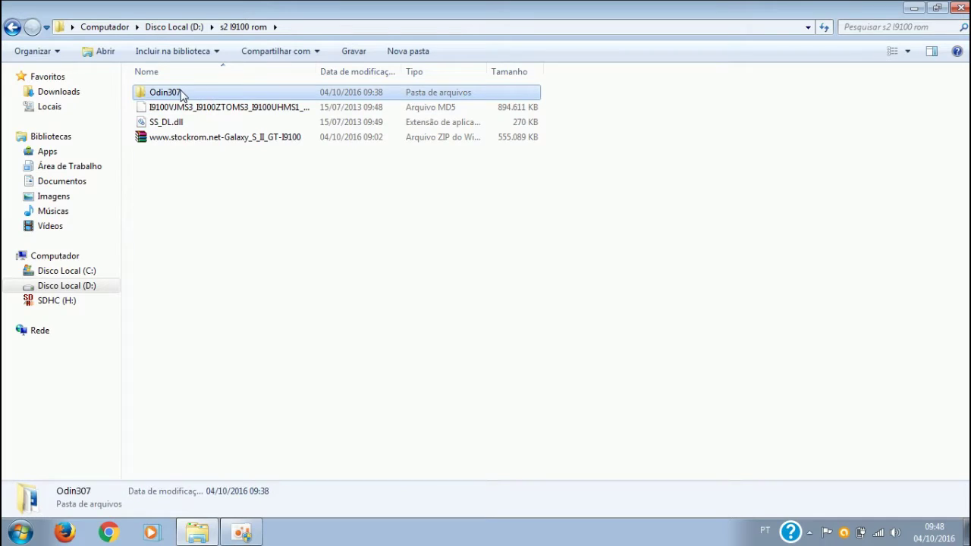
double_click(182, 93)
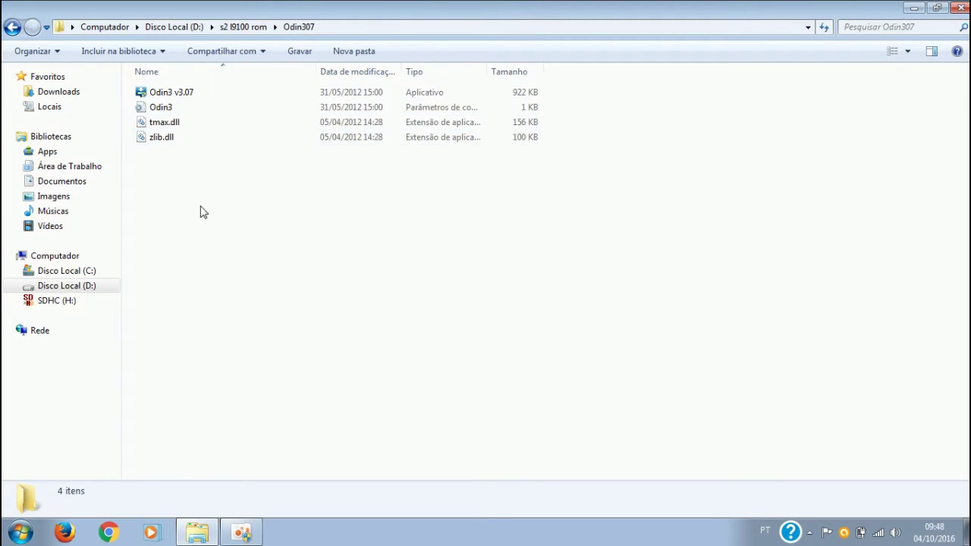
key(BackSpace)
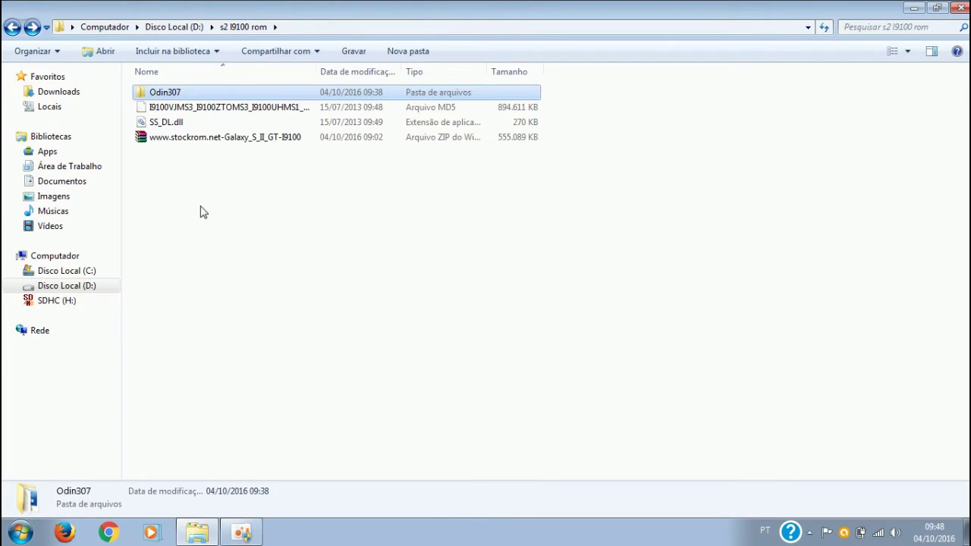
Copy the SAMSUNG_USB_Driver_for_Mobile_Phones installer from the Driver e Odin folder on drive D.
click(76, 293)
click(254, 313)
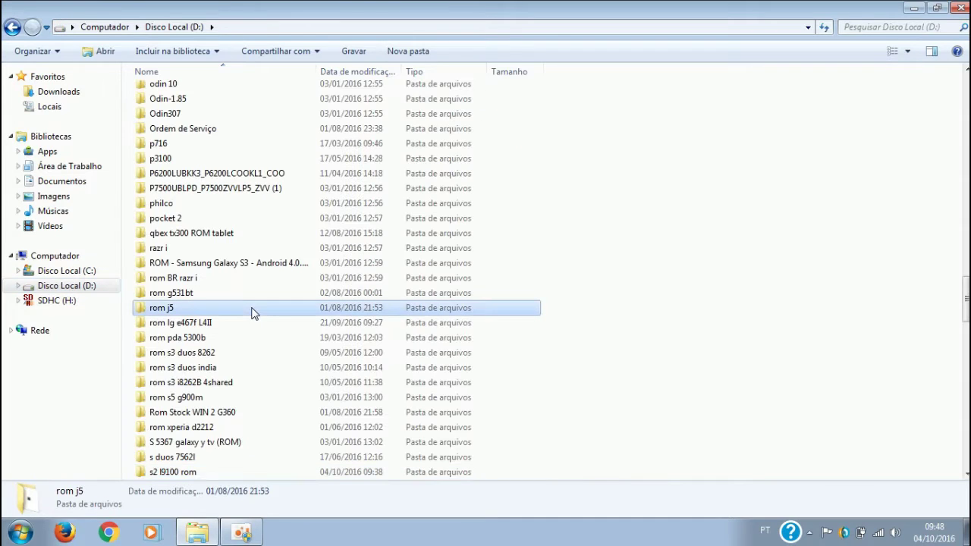
text(d38)
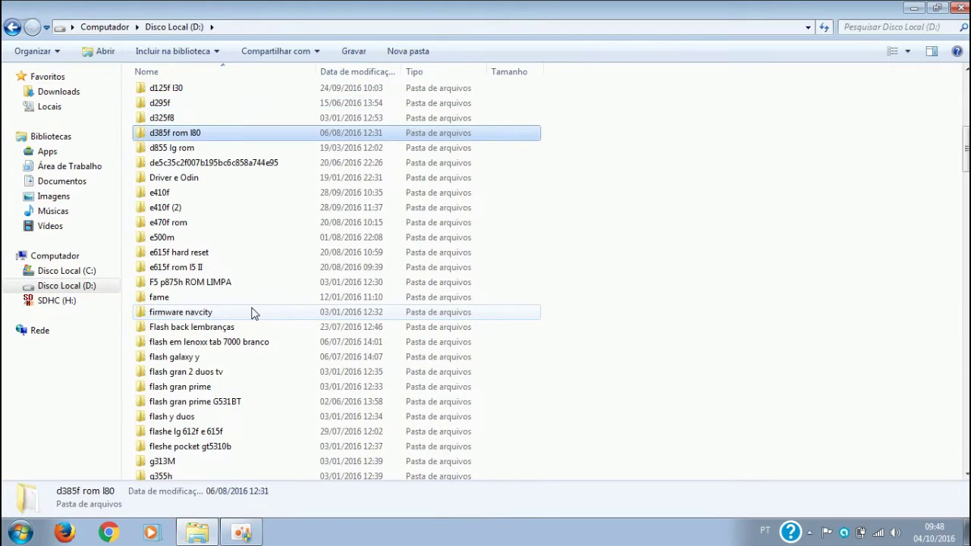
key(Down)
key(Down)
key(Down)
key(Return)
key(Down)
key(Down)
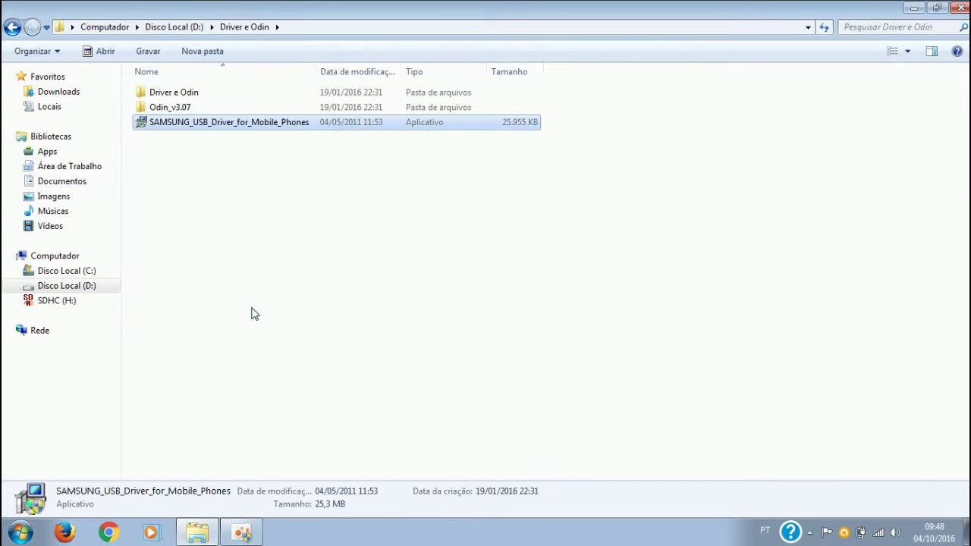
Paste the Samsung USB driver installer into the s2 I9100 rom folder on drive D.
click(96, 289)
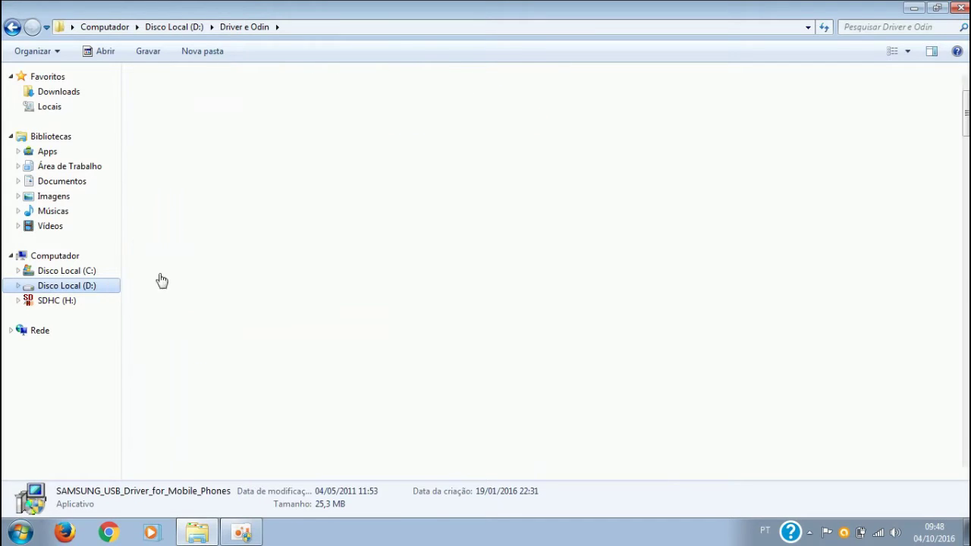
text(s2)
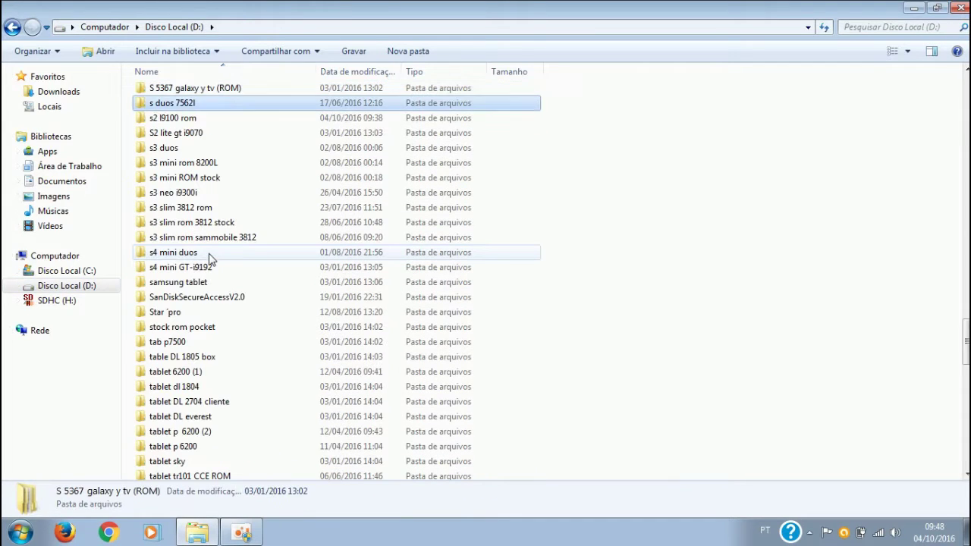
key(Return)
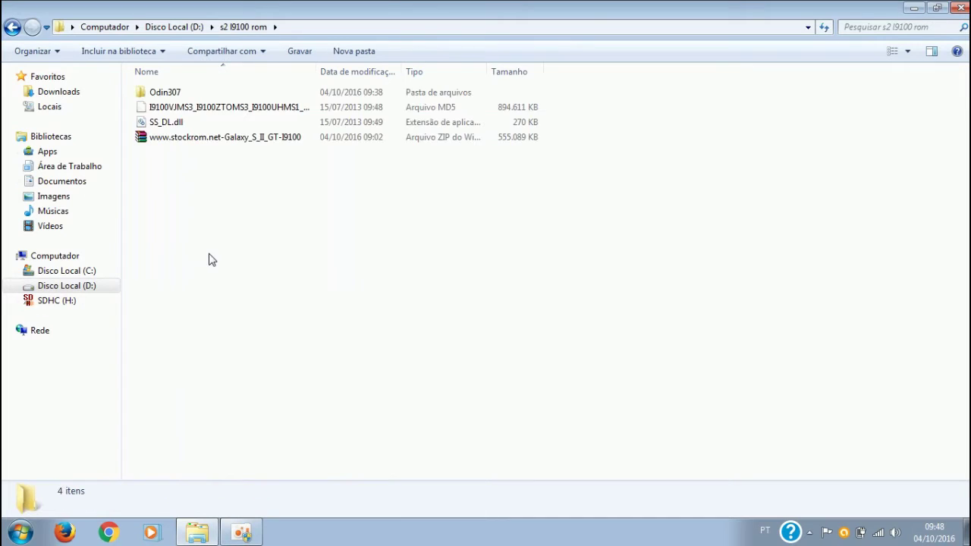
key(ctrl+v)
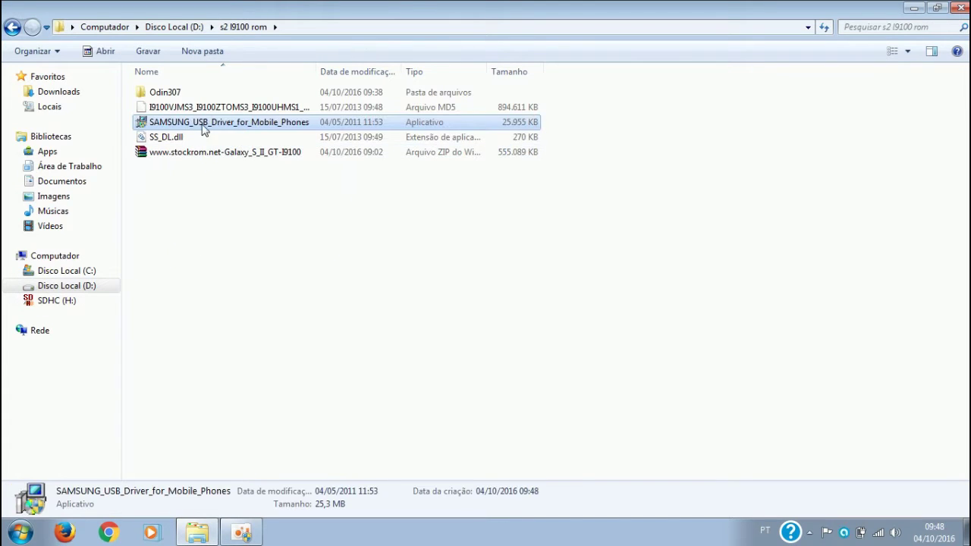
click(207, 127)
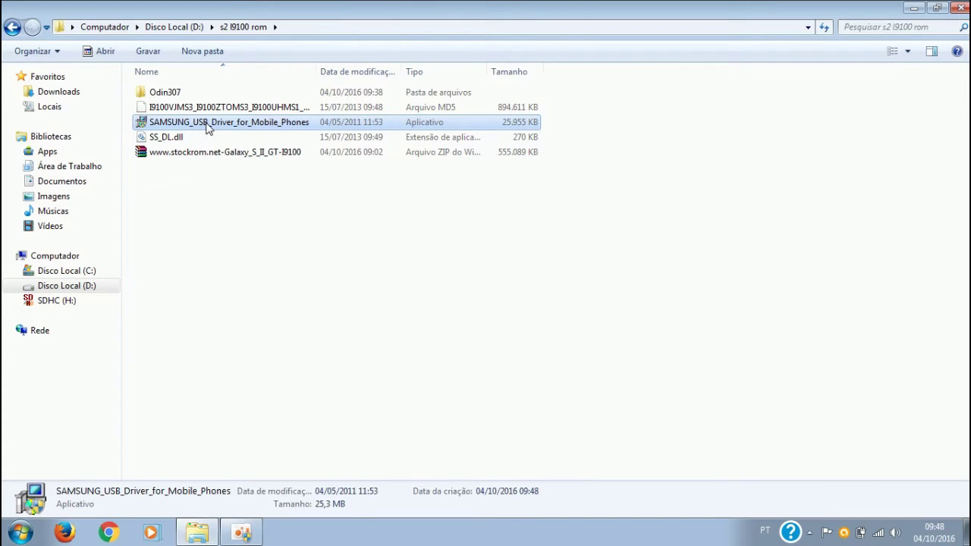
click(343, 127)
double_click(344, 126)
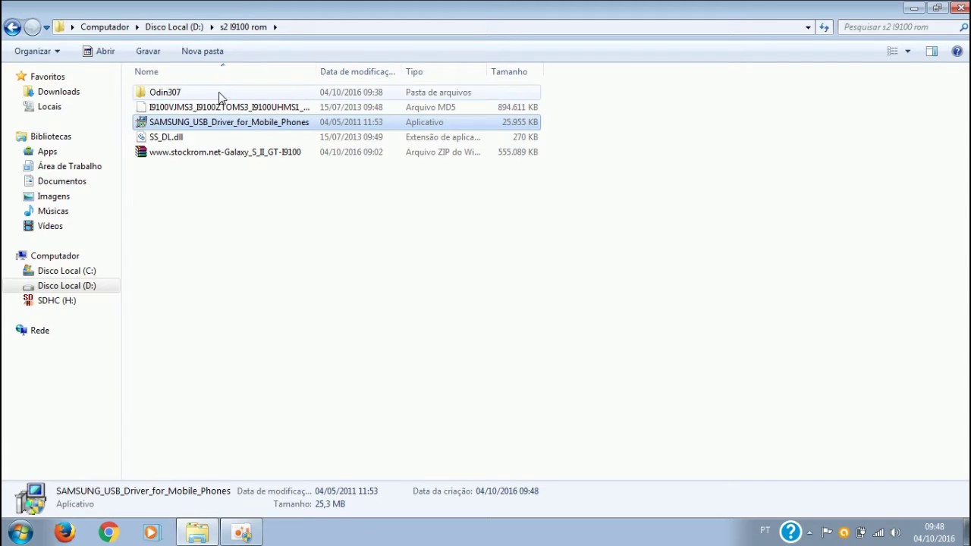
Run Odin3 v3.07 as administrator from the Odin307 subfolder.
click(219, 95)
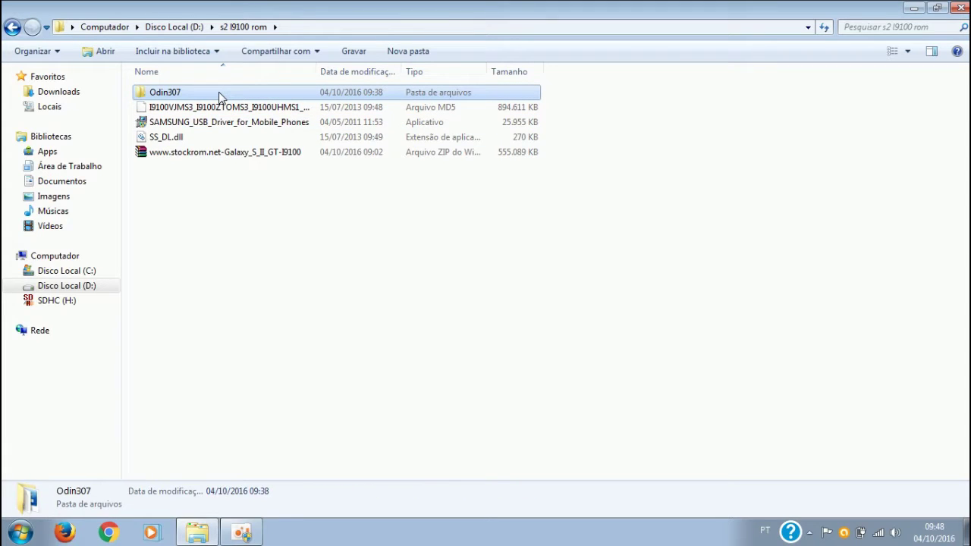
double_click(184, 94)
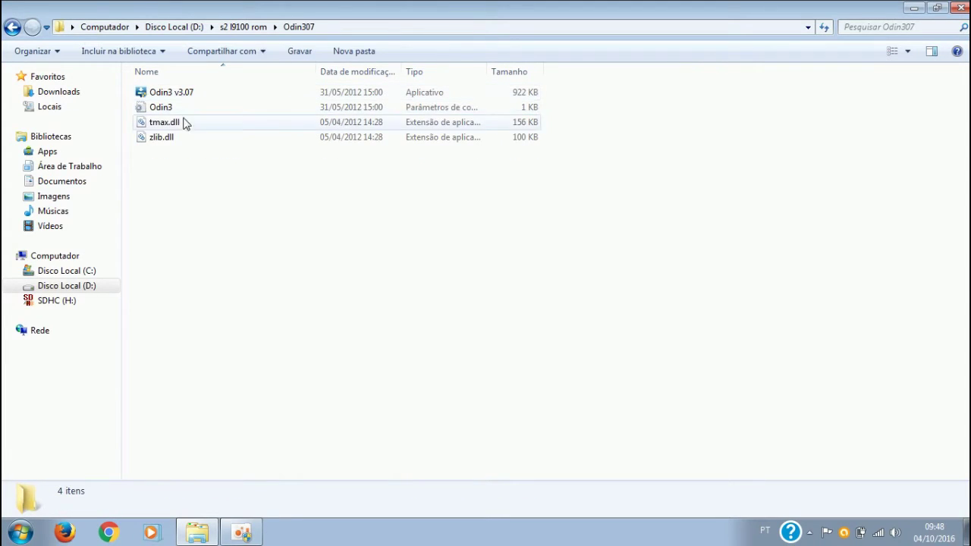
click(188, 94)
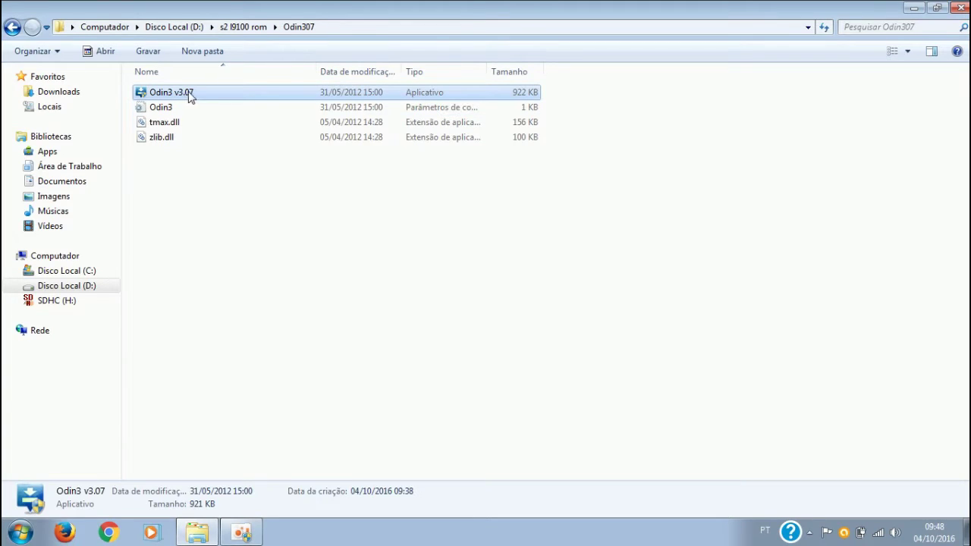
right_click(199, 89)
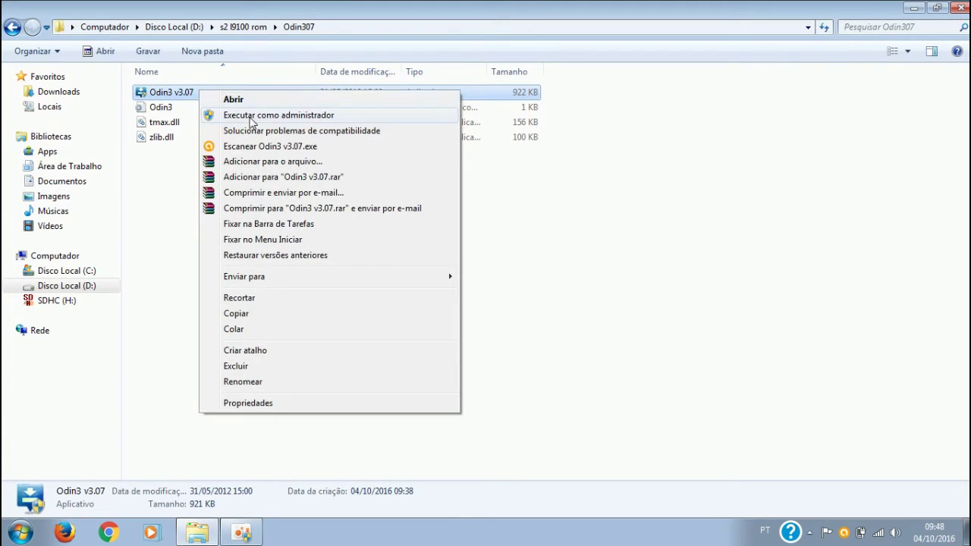
click(267, 118)
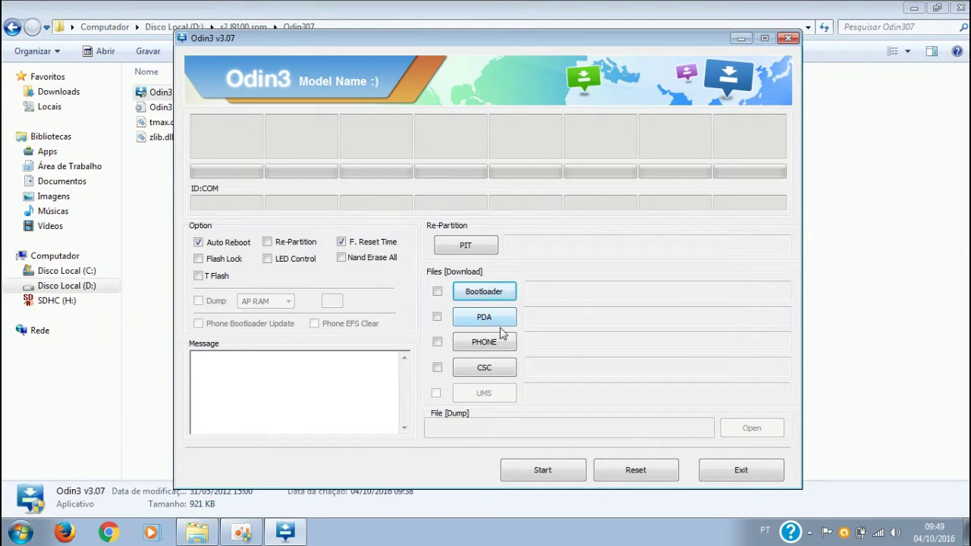
Load the I9100VJMS3_I9100ZTOMS3_I9100UHMS1_HOME.tar.md5 file from D:\s2 I9100 rom as the PDA firmware.
click(477, 320)
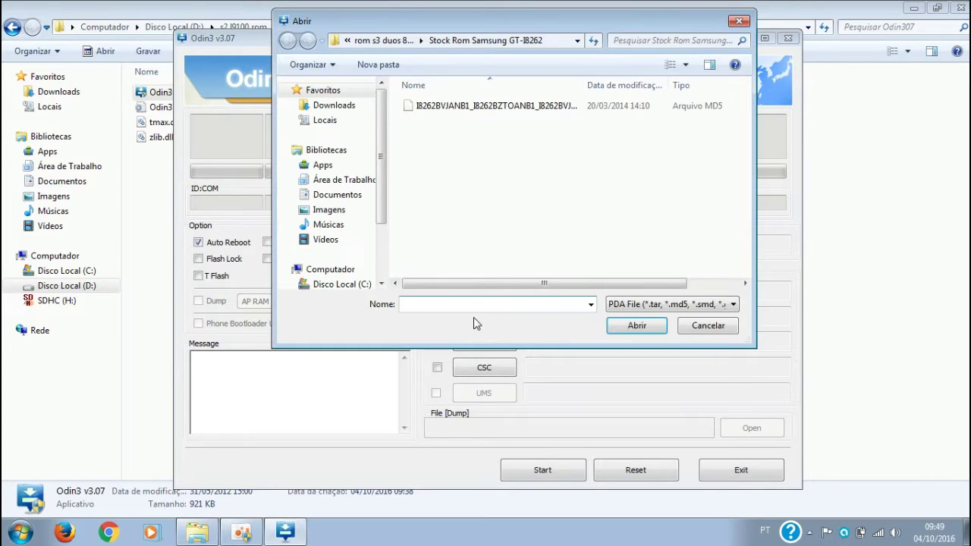
click(382, 283)
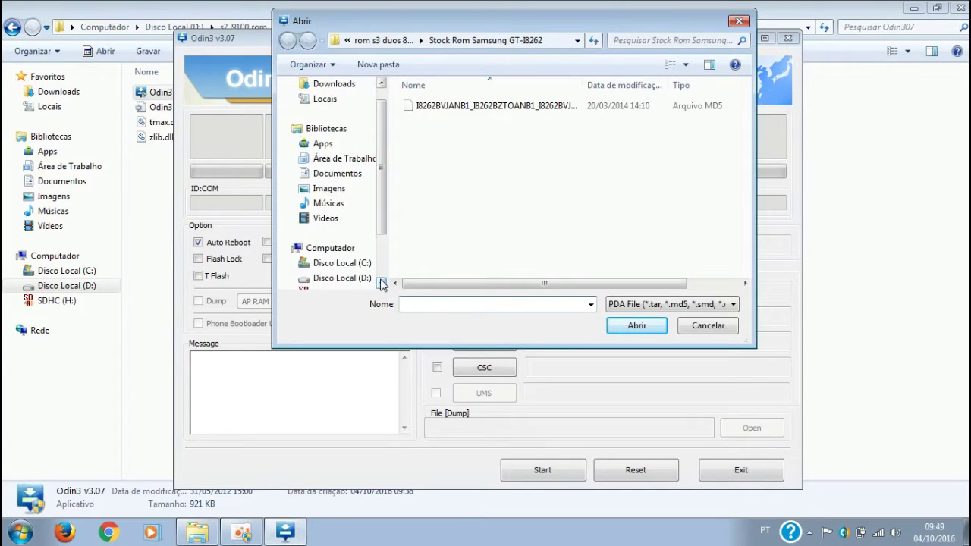
click(381, 283)
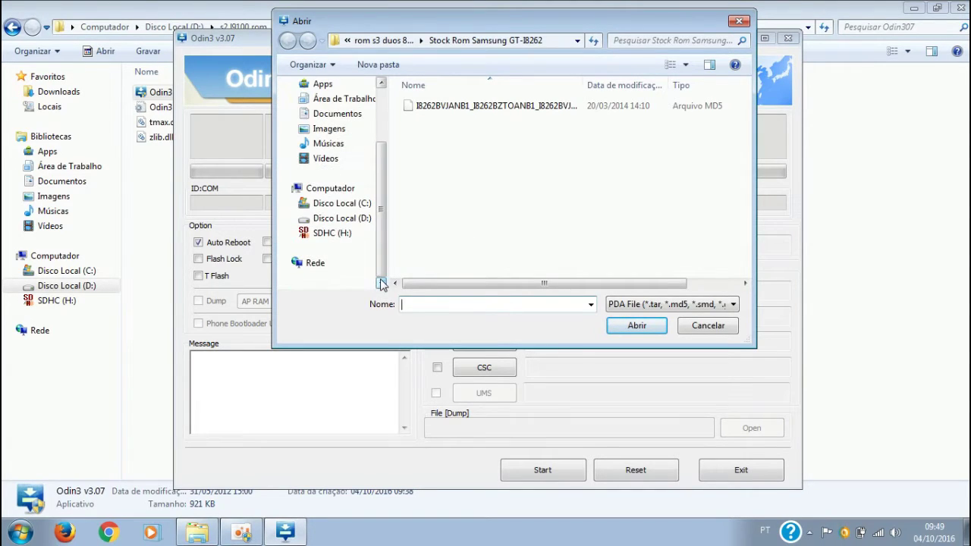
click(360, 220)
scroll(435, 195, down, 5)
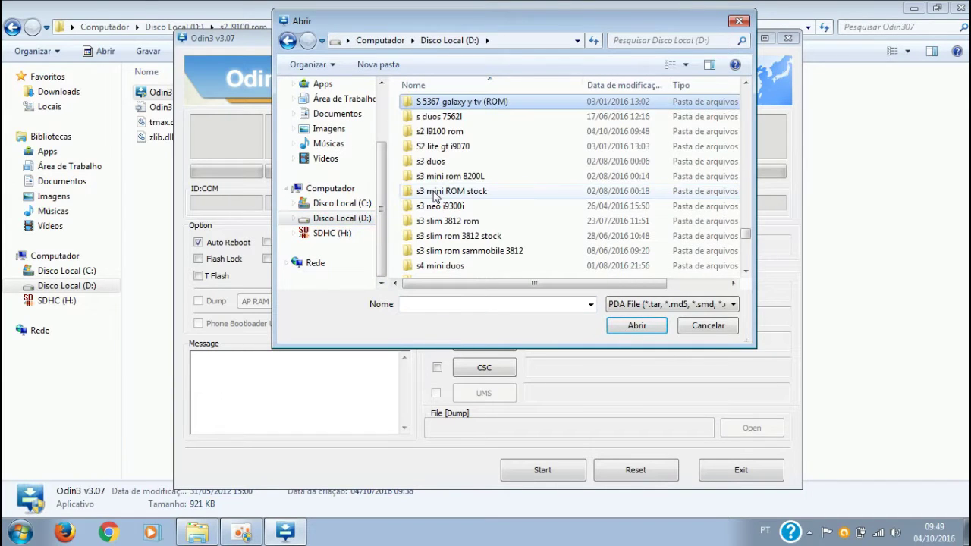
double_click(455, 131)
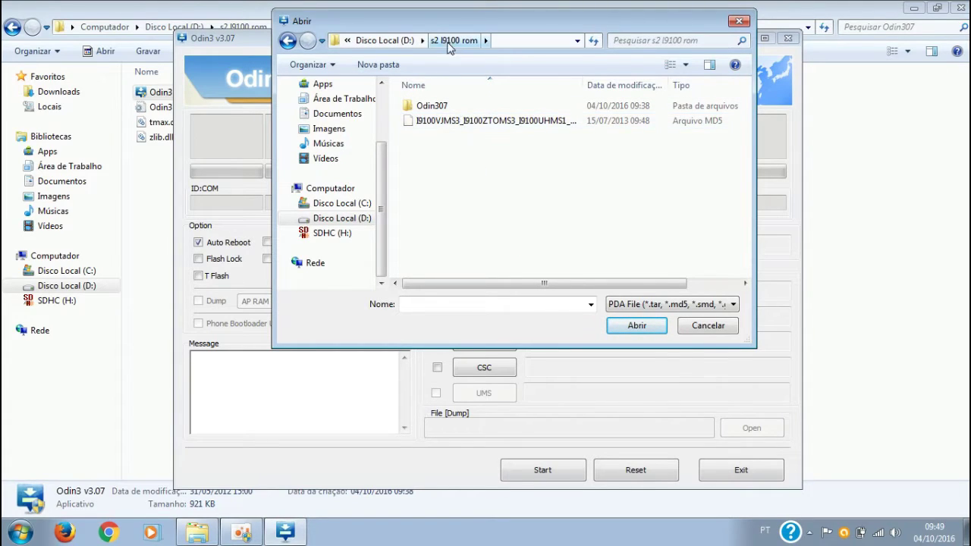
click(444, 122)
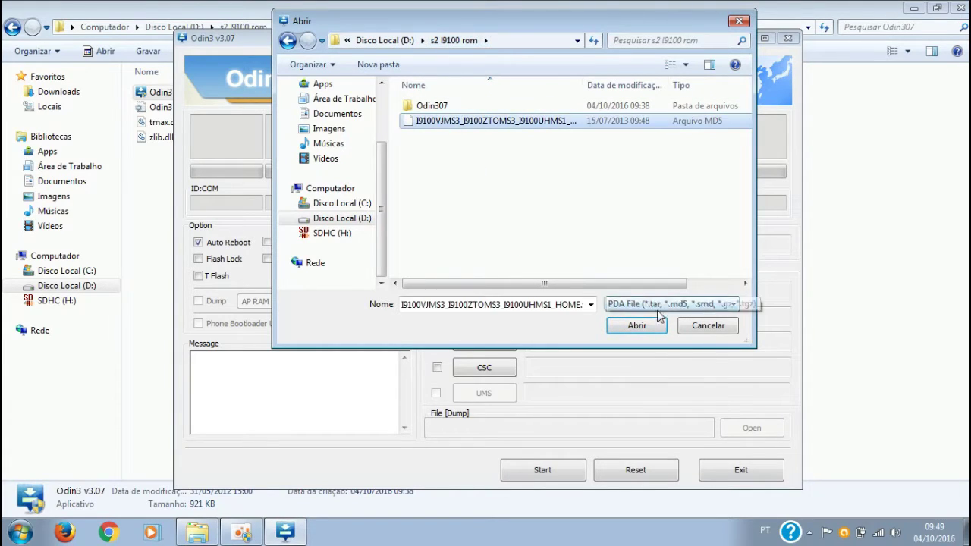
click(636, 326)
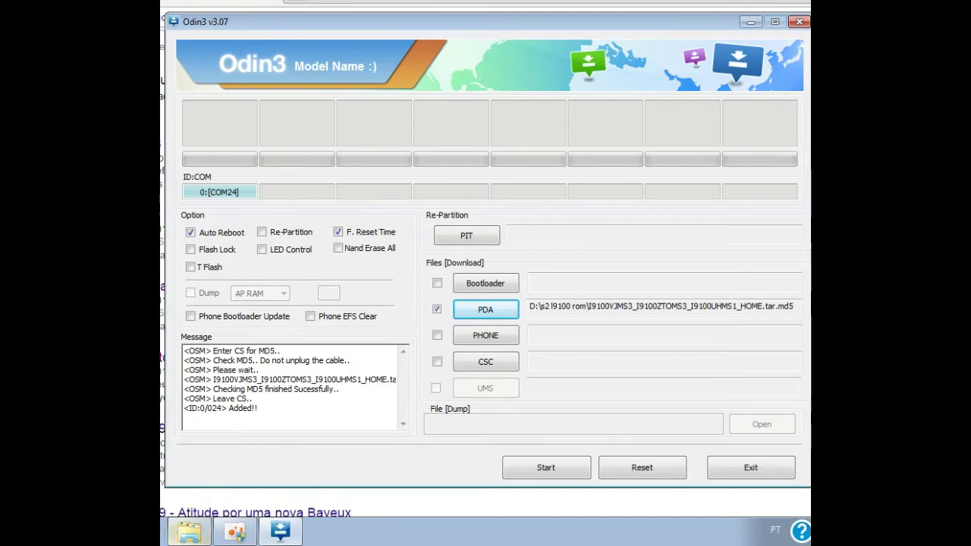
Bring Odin3 back to the front and start flashing the loaded PDA firmware to the connected phone.
click(191, 534)
click(281, 531)
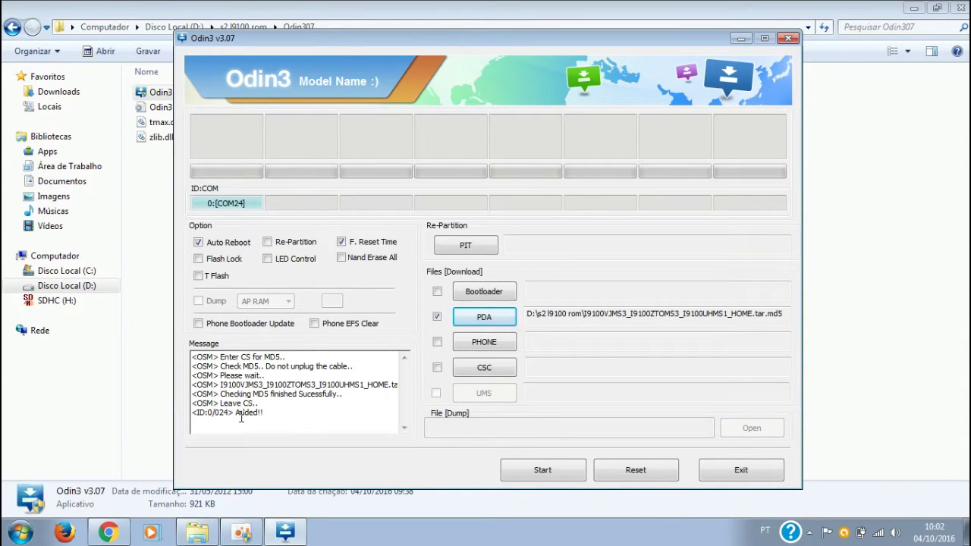
click(568, 316)
click(518, 472)
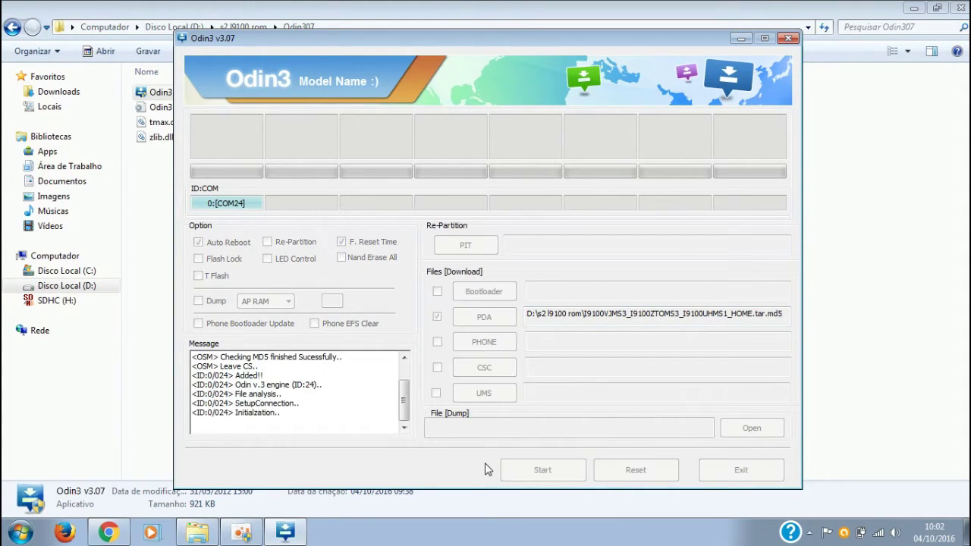